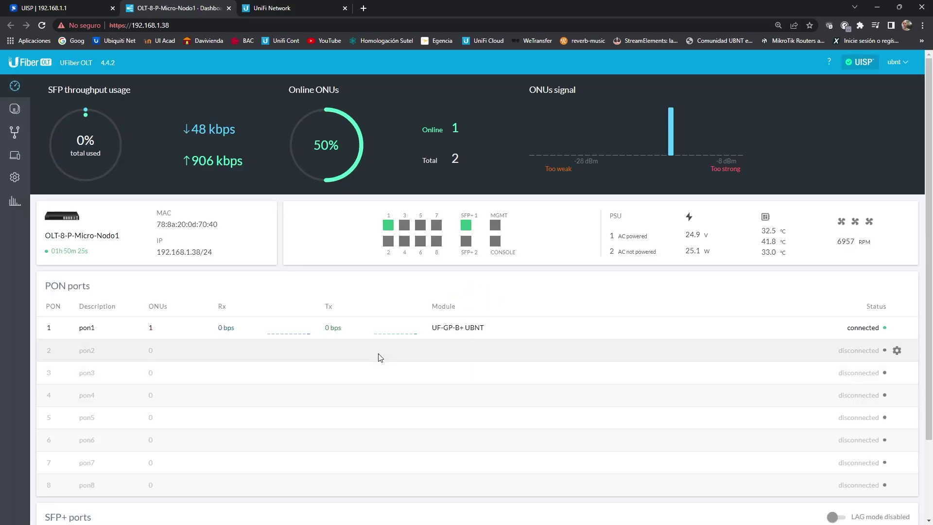
# Review the OLT's SFP+ ports and the VLAN, wireless and basic configuration of ONU-WIFI6.
pyautogui.scroll(-2, 381, 358)
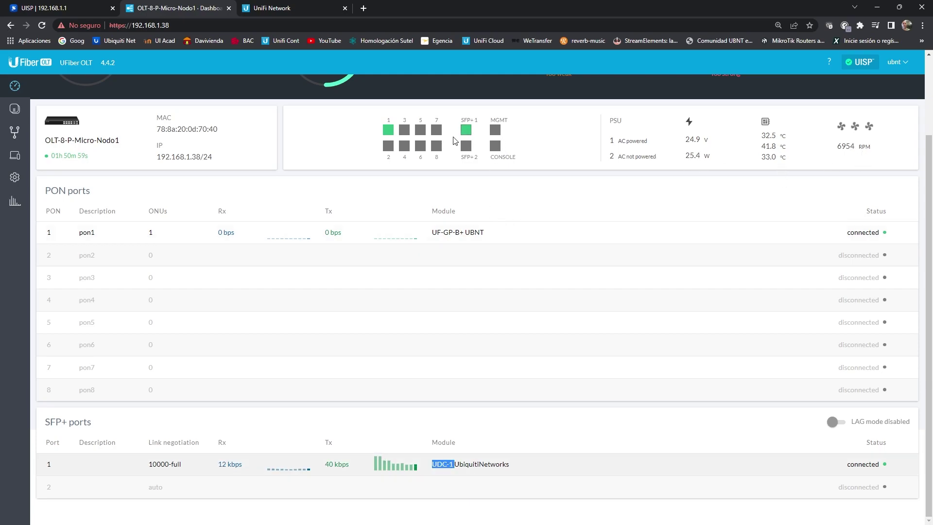
pyautogui.click(14, 108)
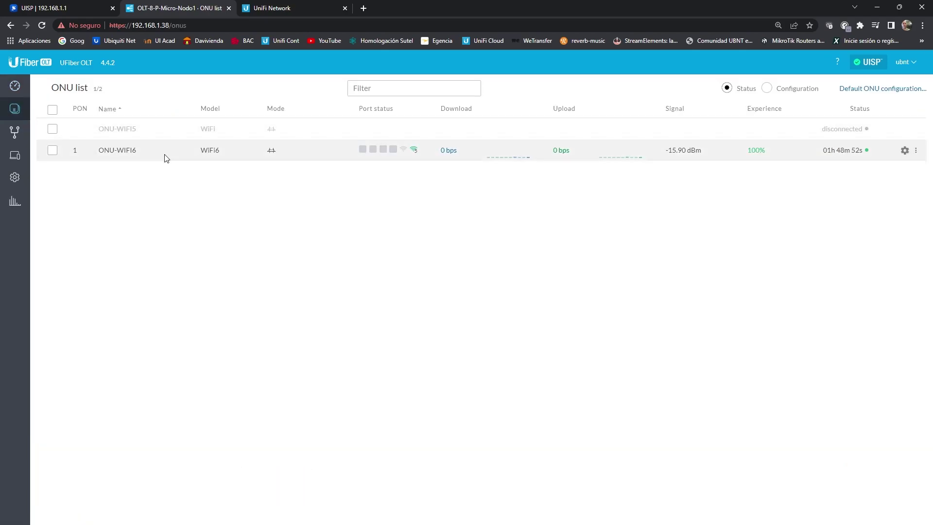
pyautogui.click(904, 150)
pyautogui.click(117, 117)
pyautogui.click(140, 117)
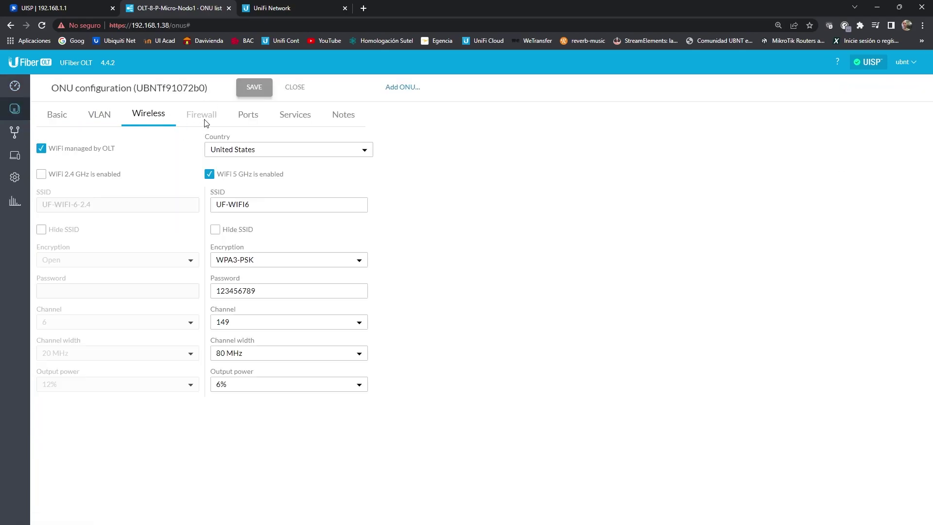
pyautogui.click(57, 115)
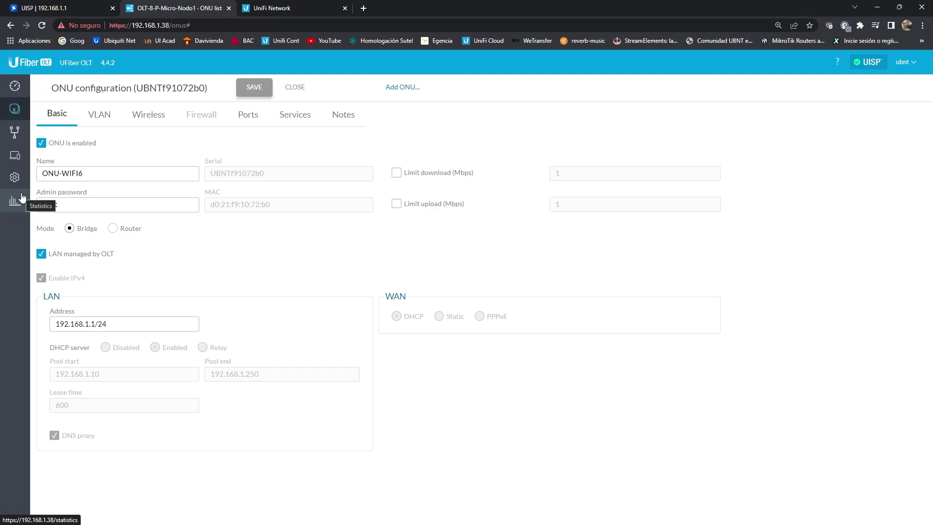
# Switch to UISP and trace the topology from Gateway-Micro Nodo1 to Cliente 005 Walmart, showing the ONU-WIFI6 overview.
pyautogui.hotkey('ctrl', '1')
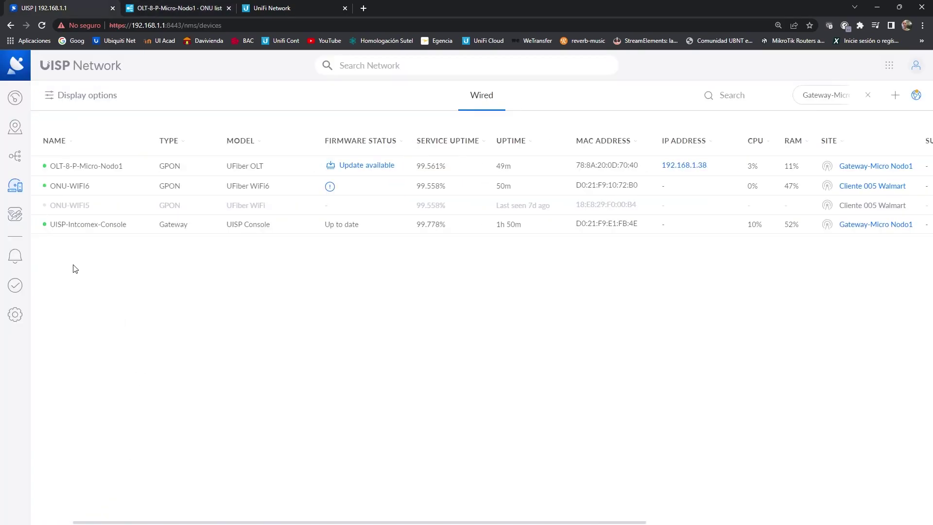
pyautogui.click(16, 160)
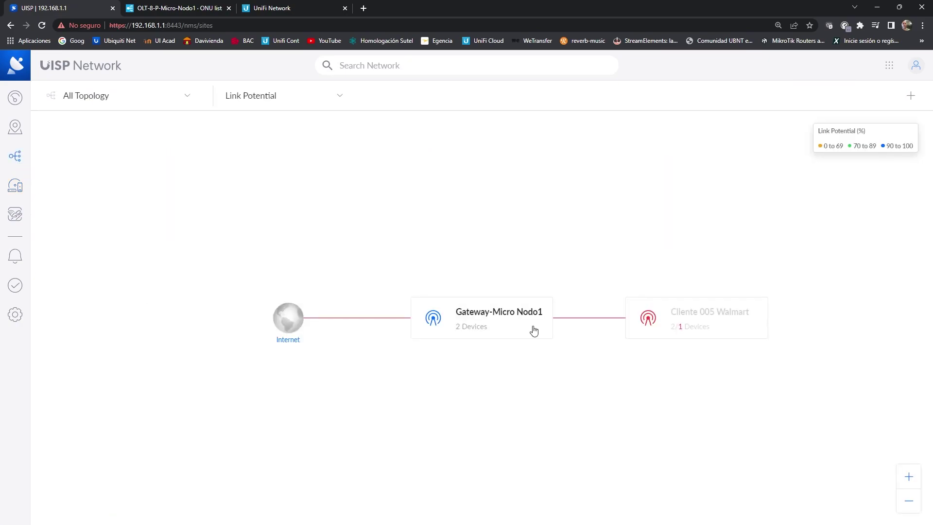
pyautogui.click(519, 316)
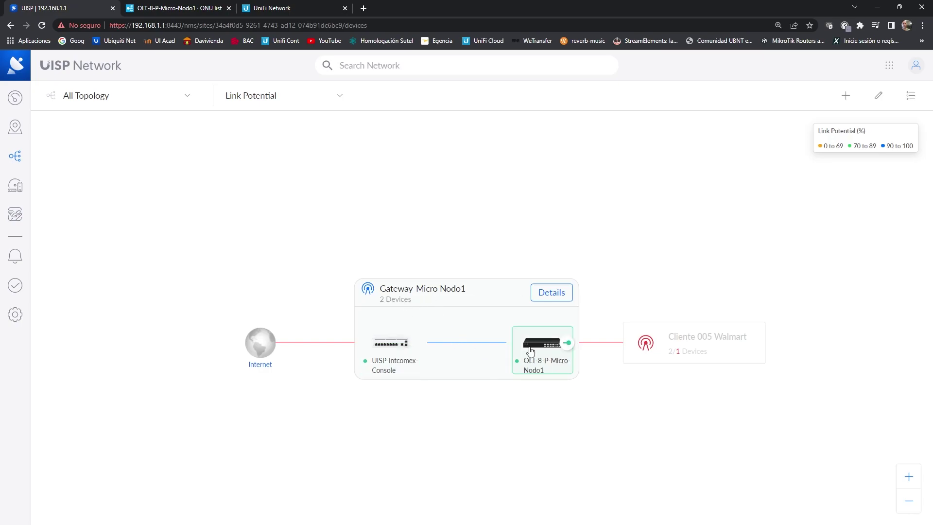
pyautogui.click(711, 352)
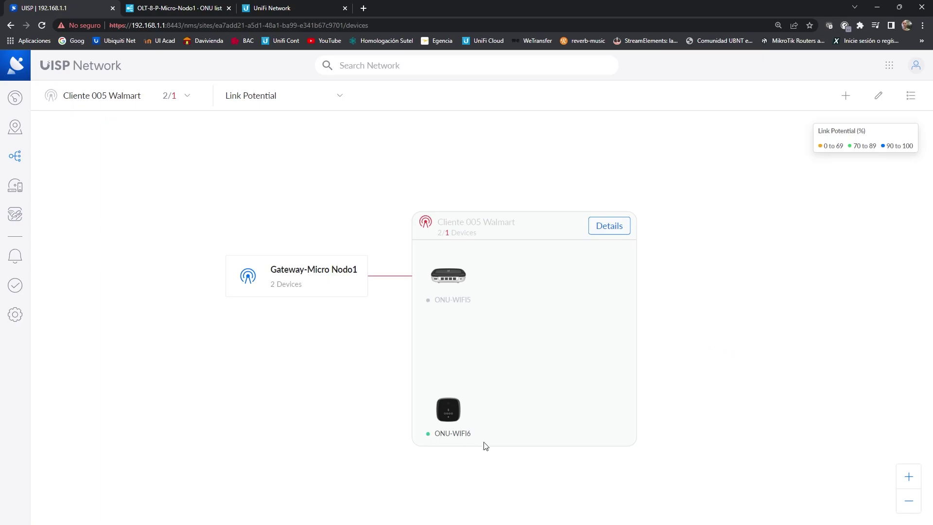
pyautogui.click(456, 437)
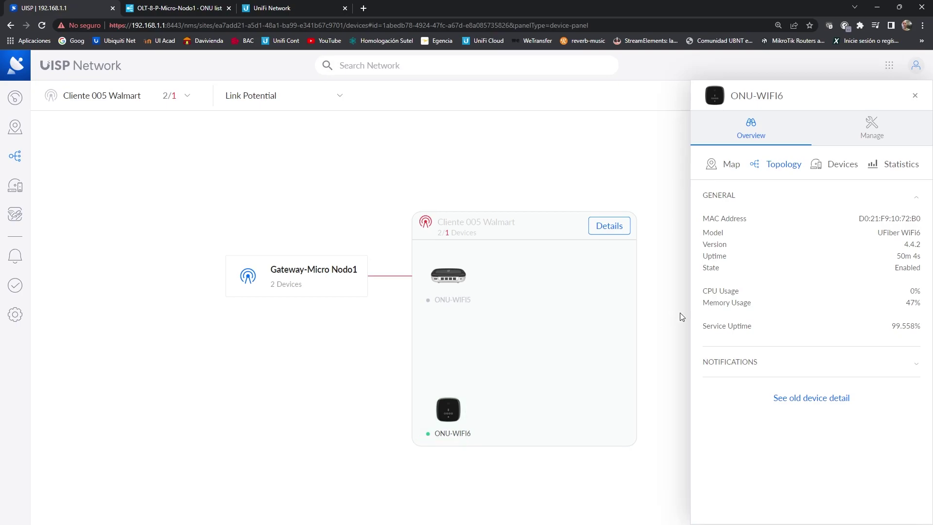
# View ONU-WIFI6 in the device list, topology and map, and inspect the gateway and Cliente 005 Walmart sites on the map.
pyautogui.click(845, 170)
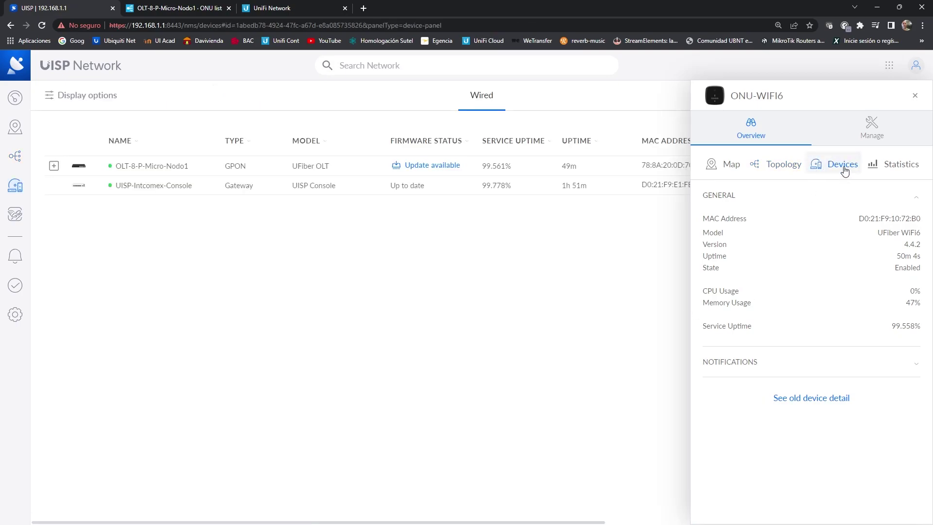
pyautogui.click(781, 167)
pyautogui.click(732, 165)
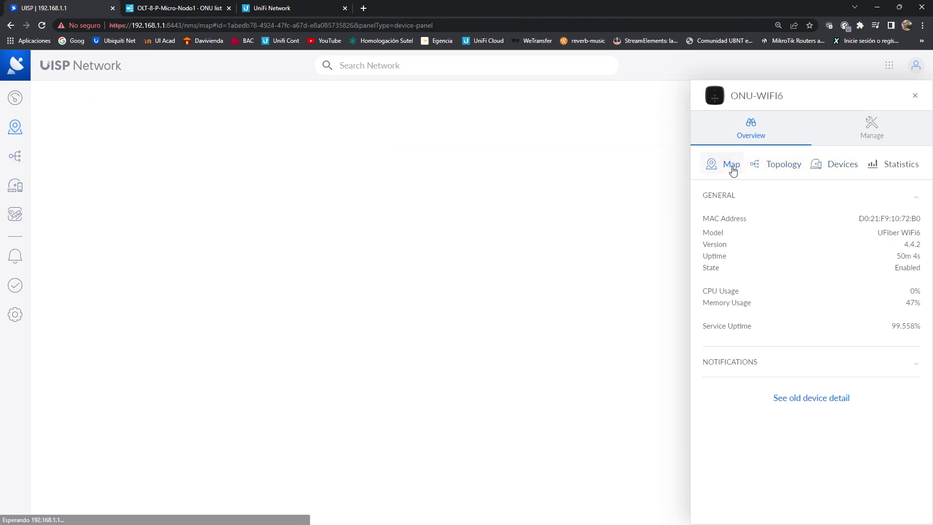
pyautogui.scroll(2, 432, 353)
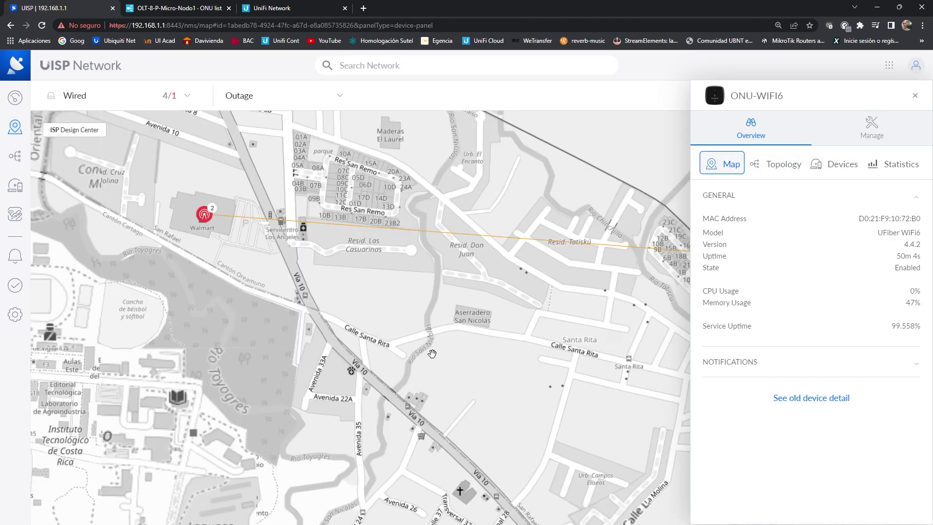
pyautogui.scroll(-2, 539, 333)
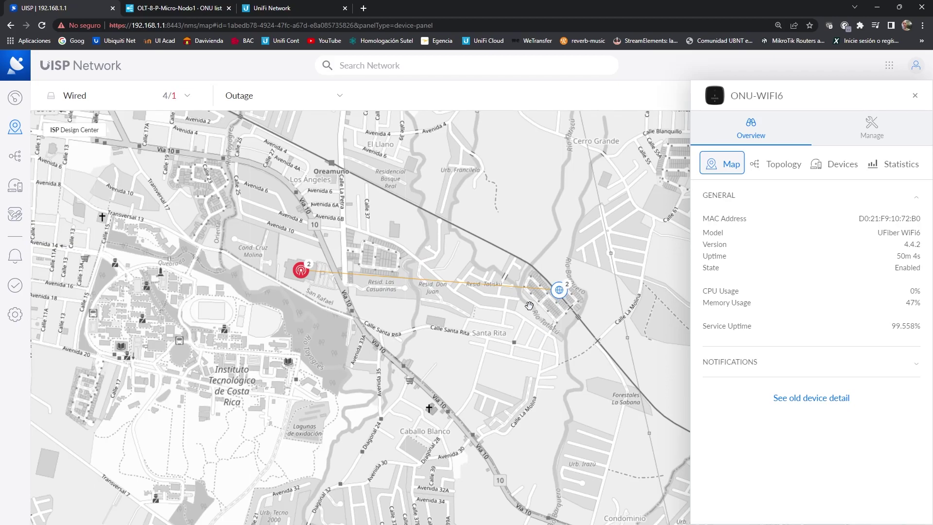
pyautogui.moveTo(567, 299)
pyautogui.moveTo(301, 271)
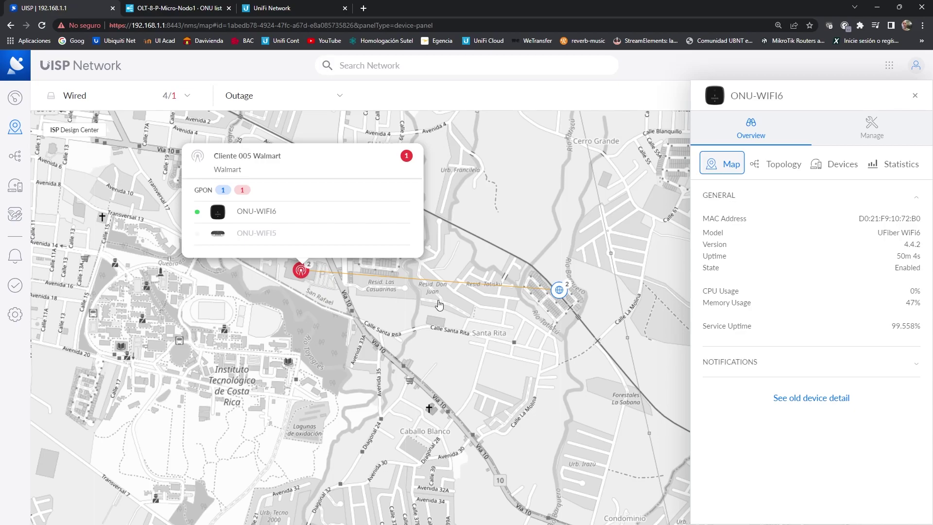
# Show the old device detail of ONU-WIFI6 and examine its wireless and network settings, including the VLAN table.
pyautogui.click(829, 399)
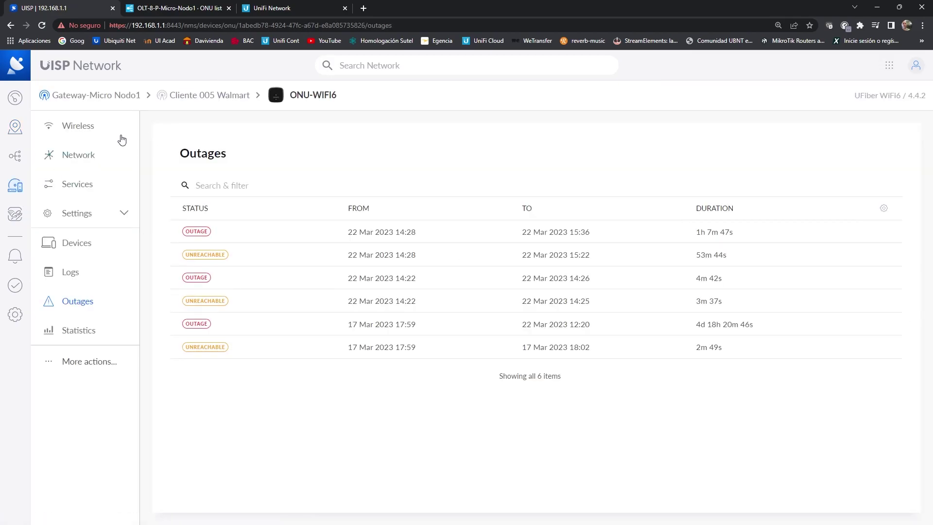
pyautogui.click(109, 128)
pyautogui.click(97, 153)
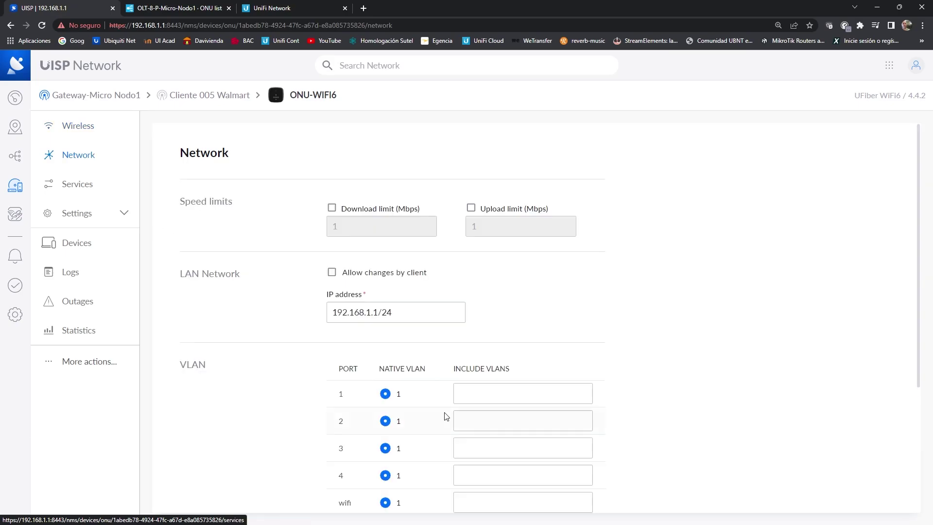
pyautogui.scroll(-4, 486, 287)
pyautogui.scroll(3, 492, 336)
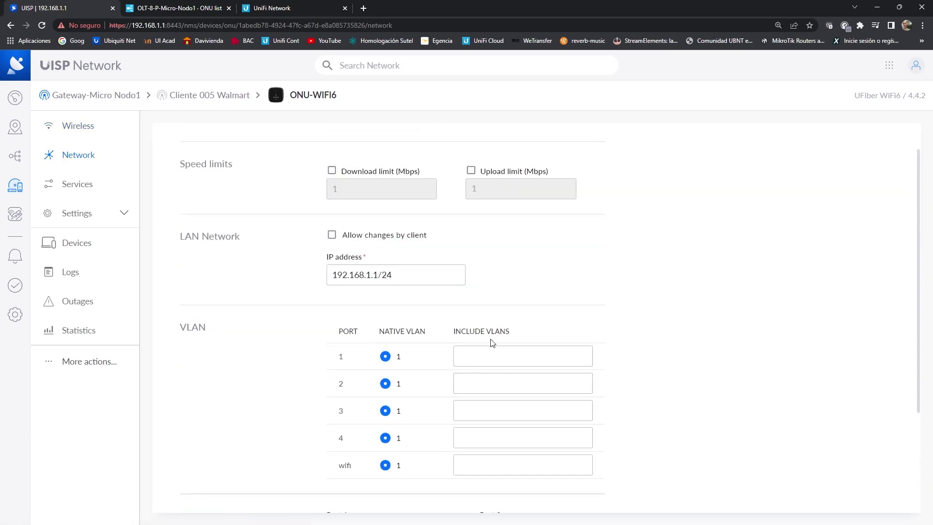
pyautogui.scroll(1, 552, 348)
# Try enabling the download and upload speed limits of ONU-WIFI6, and clear both options again.
pyautogui.click(332, 208)
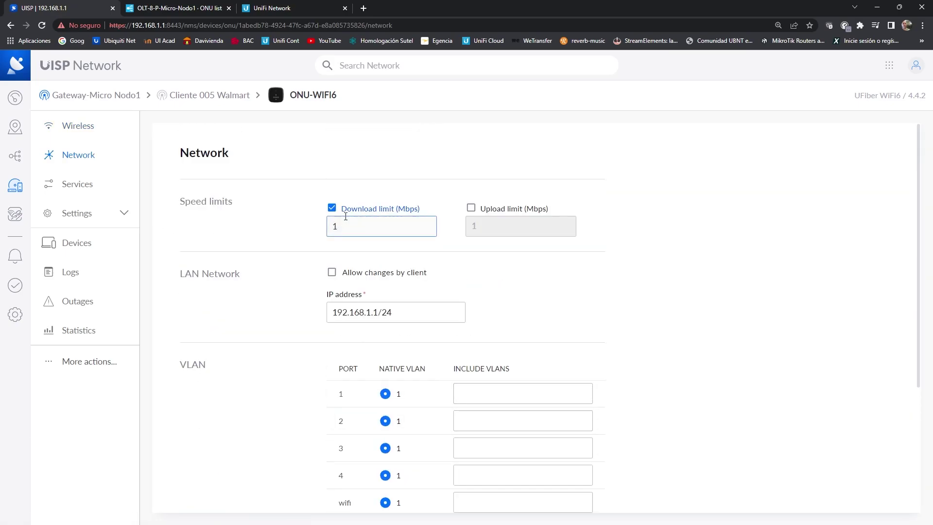
pyautogui.click(471, 208)
pyautogui.click(471, 208)
pyautogui.click(332, 208)
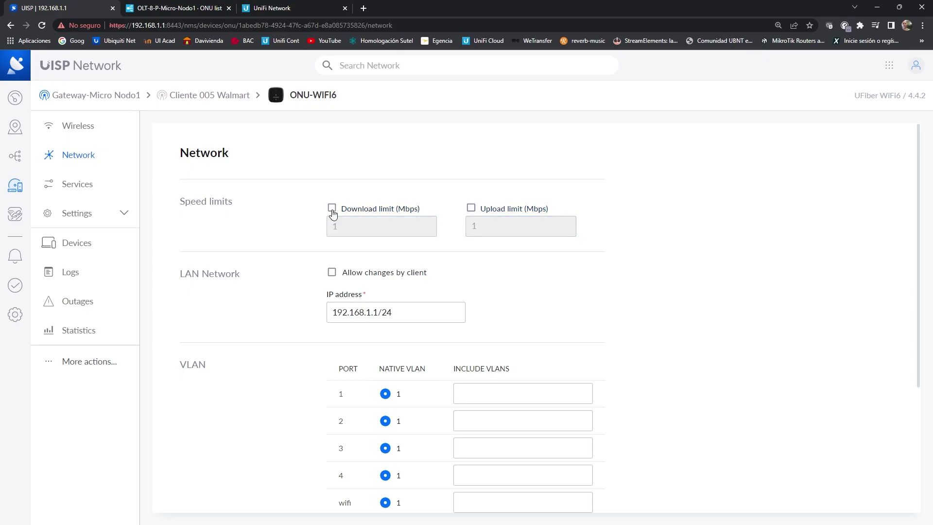
# Examine the services, system configuration, connected devices, logs, outages and statistics of ONU-WIFI6.
pyautogui.click(94, 185)
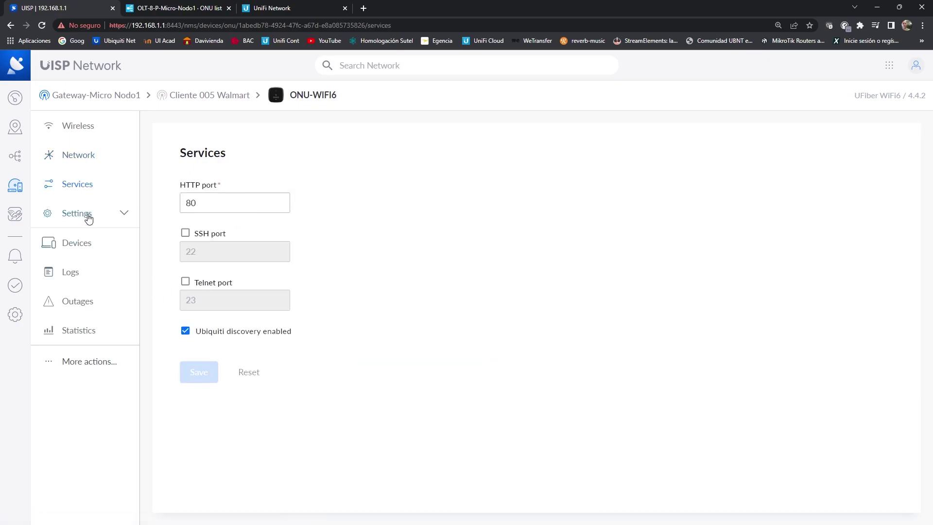
pyautogui.click(89, 219)
pyautogui.click(83, 244)
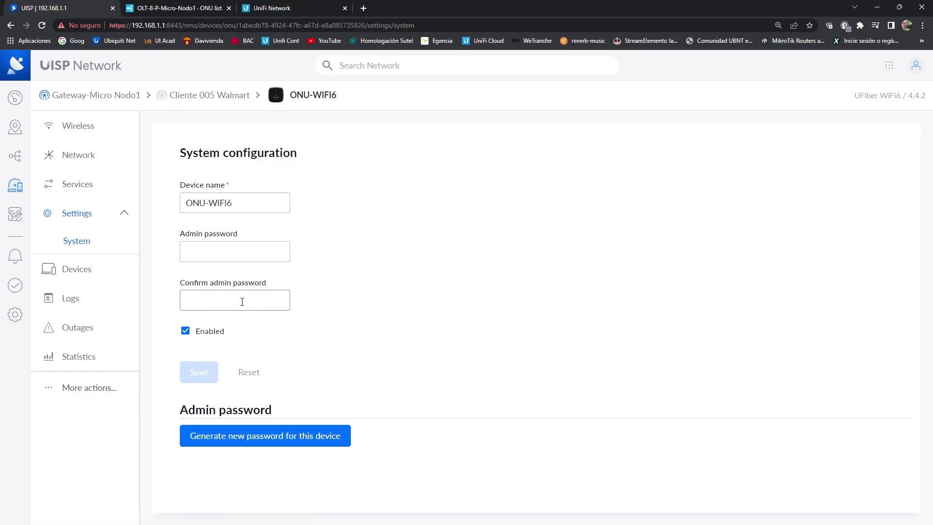
pyautogui.click(75, 271)
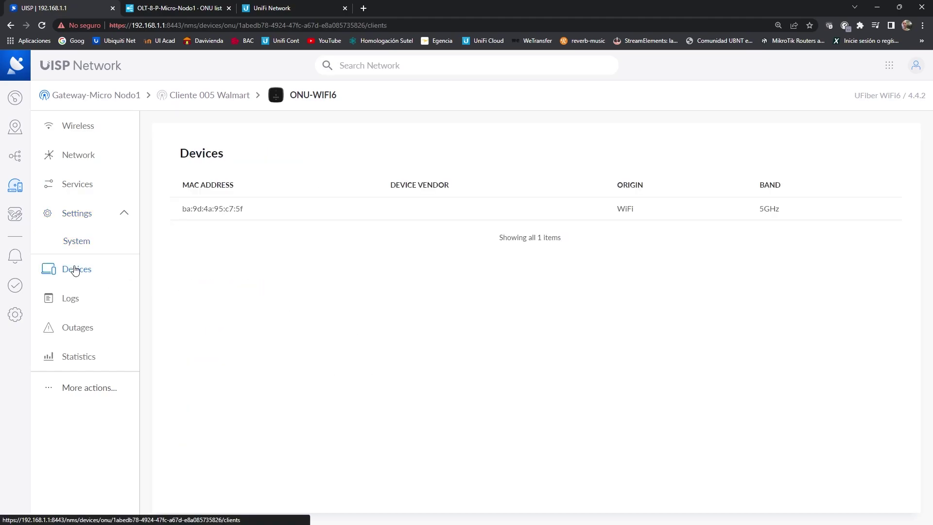
pyautogui.click(69, 303)
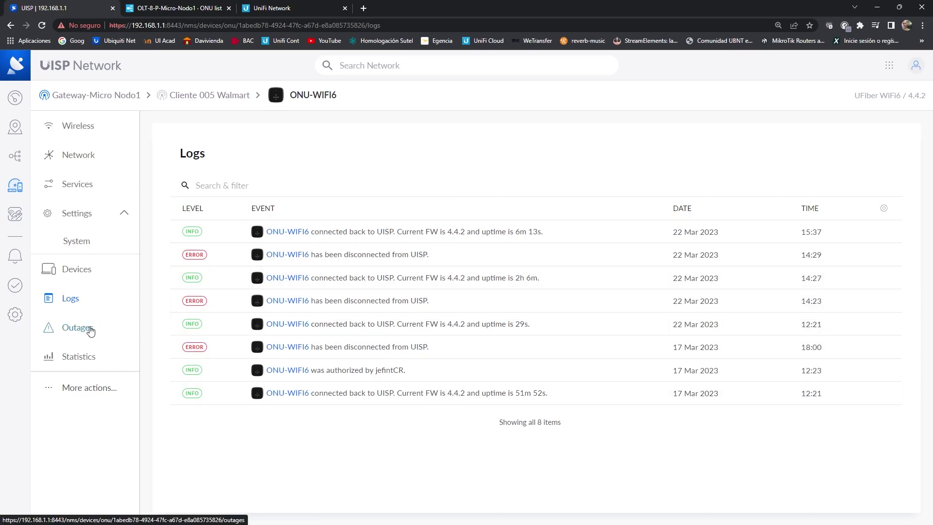
pyautogui.click(90, 331)
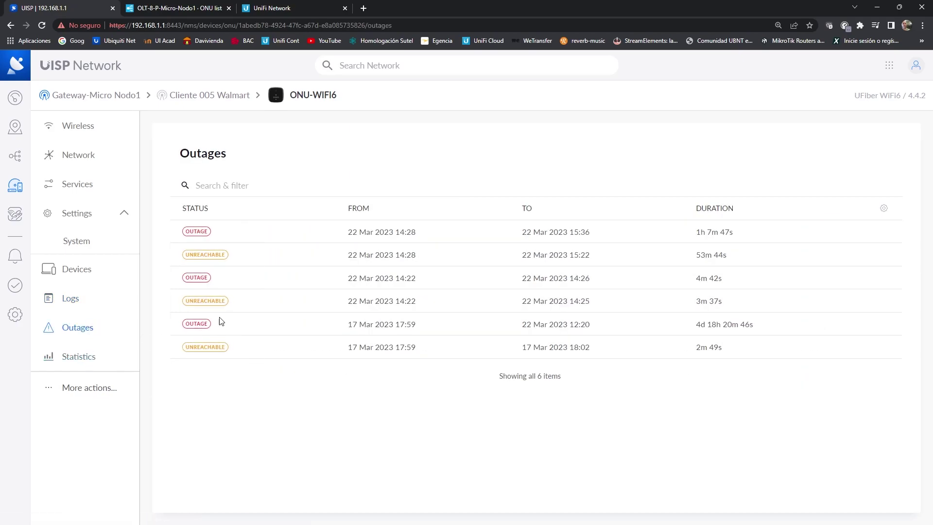
pyautogui.click(80, 356)
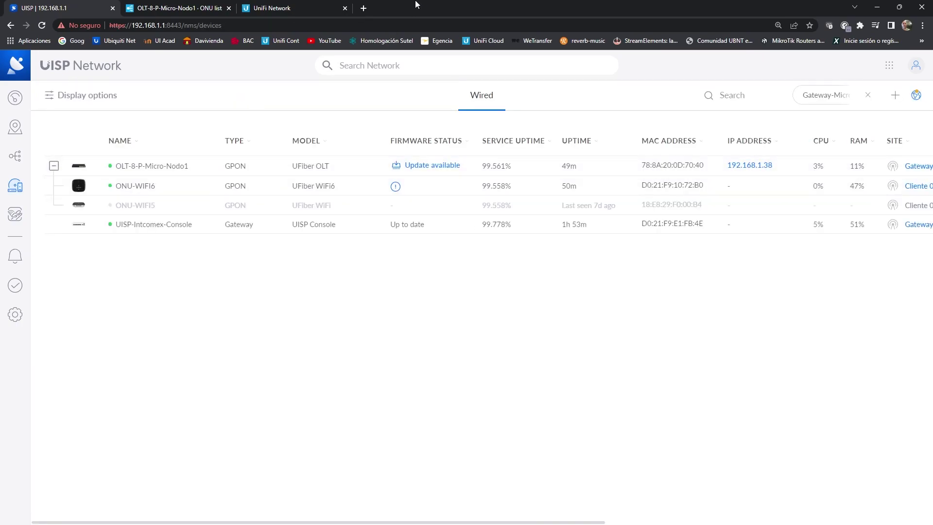
# Switch to the UniFi Network page.
pyautogui.click(273, 7)
pyautogui.click(98, 142)
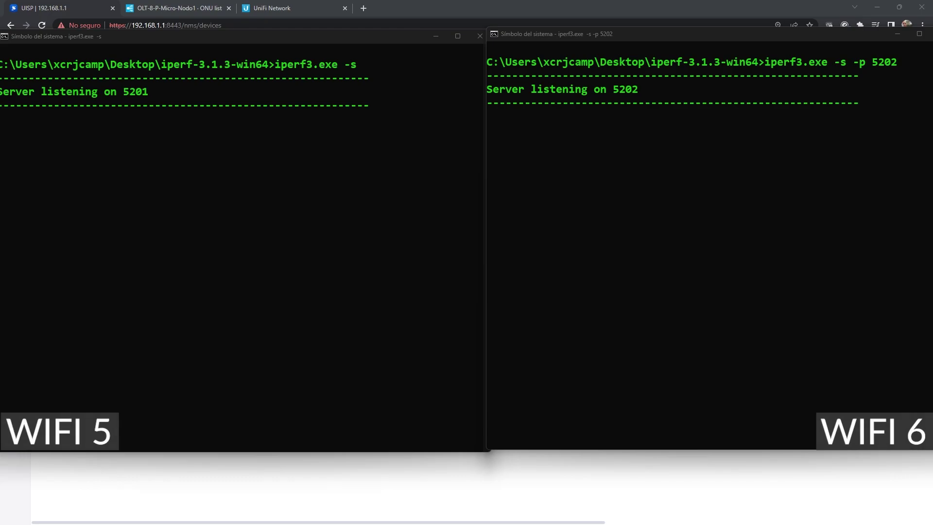
# Compare the total transfer and bandwidth of the WiFi 5 and WiFi 6 iperf3 tests in the Command Prompt windows on ports 5201 and 5202.
pyautogui.click(343, 203)
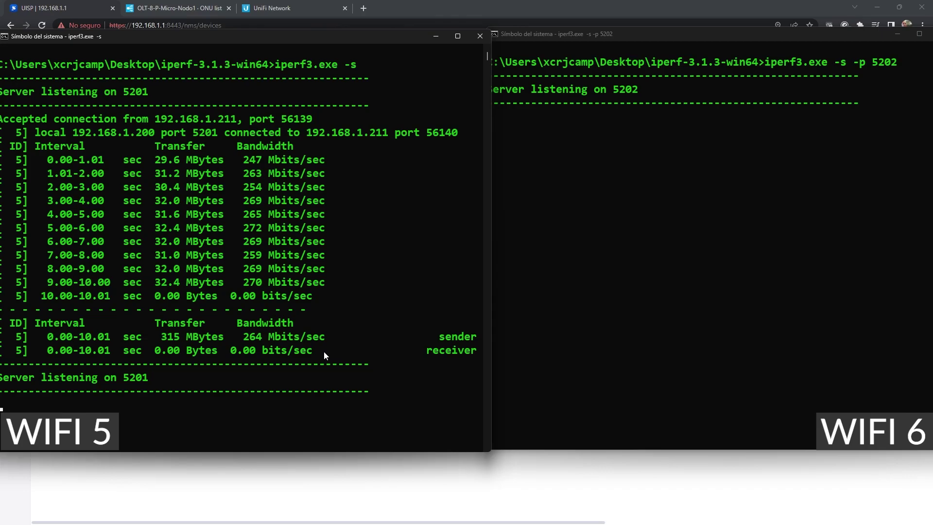
pyautogui.click(631, 195)
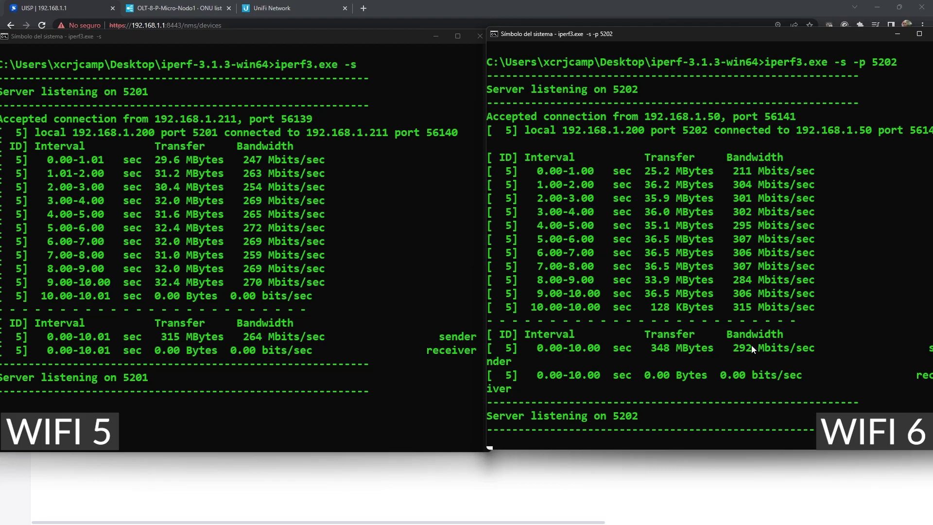
pyautogui.moveTo(718, 348); pyautogui.dragTo(653, 352)
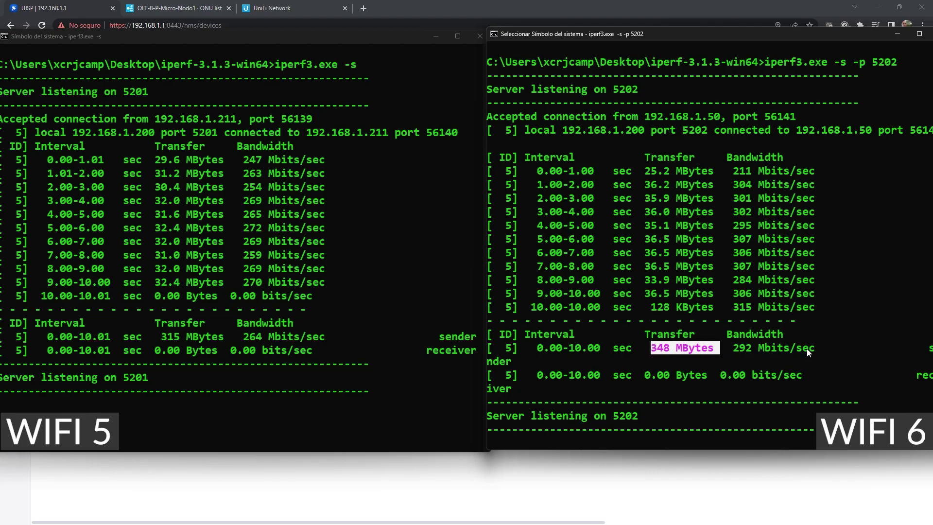
pyautogui.moveTo(818, 346); pyautogui.dragTo(737, 357)
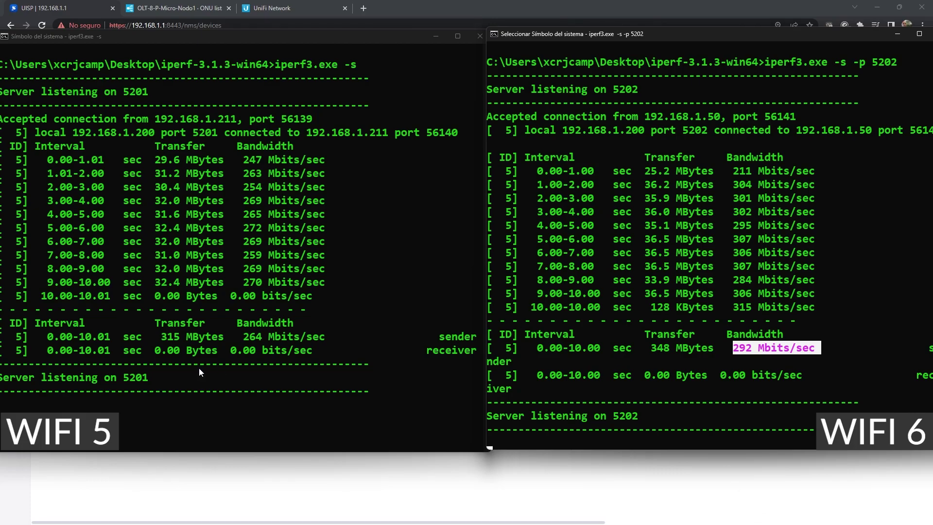
pyautogui.click(691, 347)
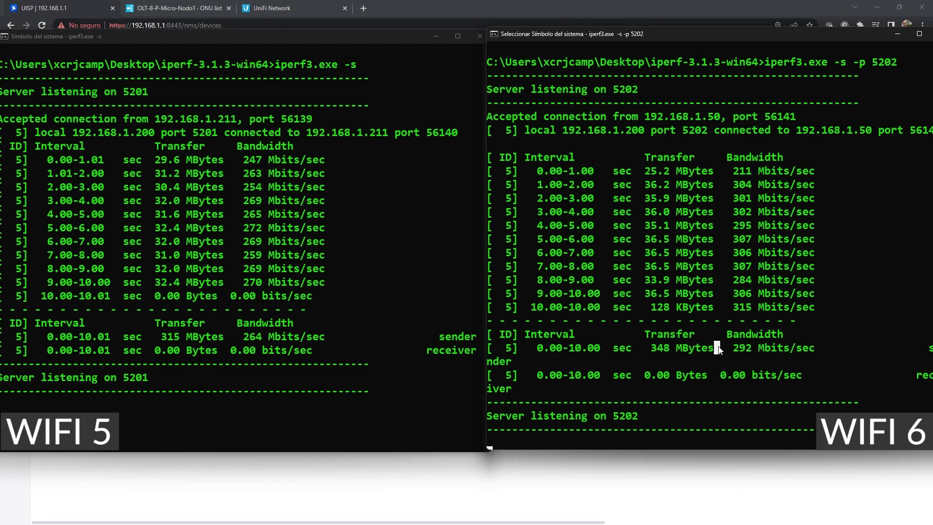
pyautogui.moveTo(661, 352); pyautogui.dragTo(652, 348)
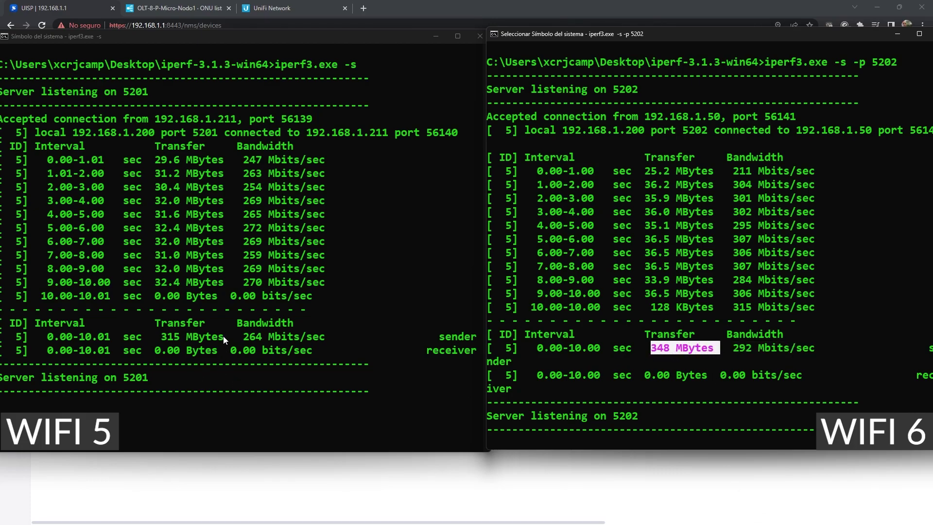
pyautogui.click(221, 350)
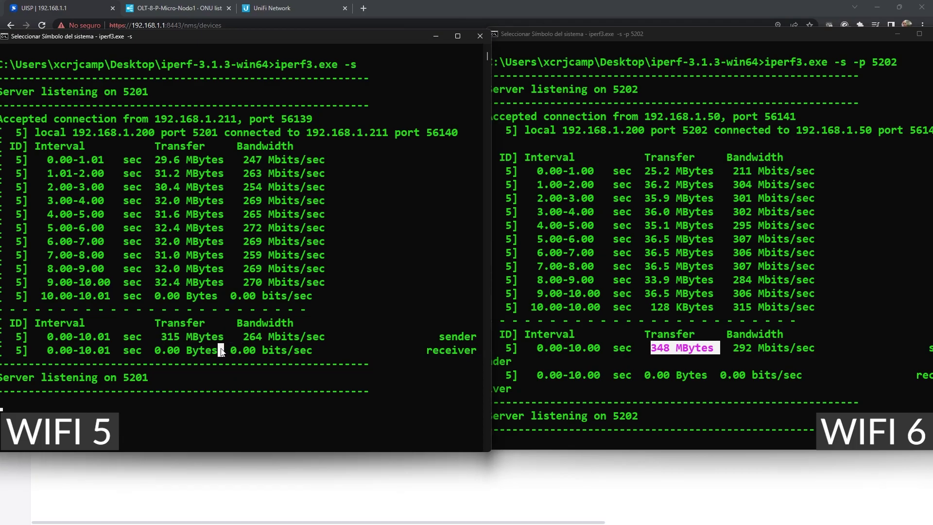